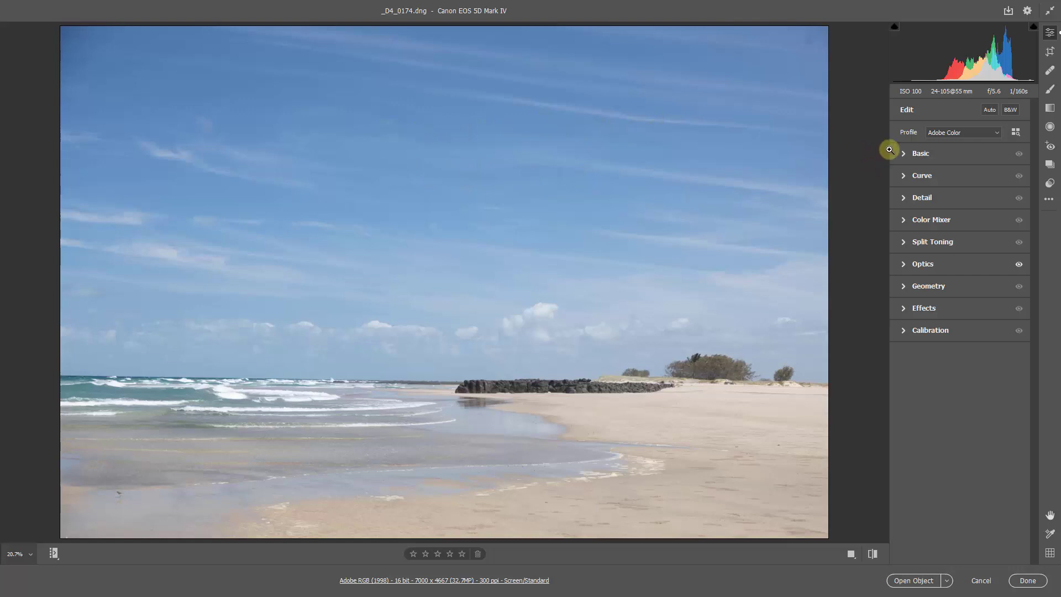
Try the automatic tonal adjustment on the beach photo and switch it off again.
click(989, 109)
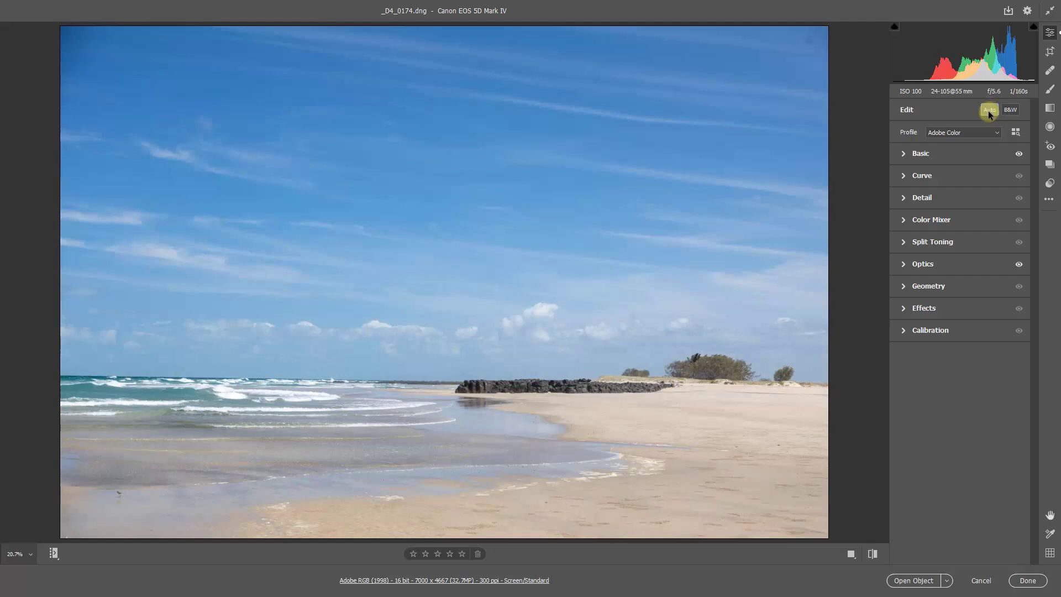
click(990, 110)
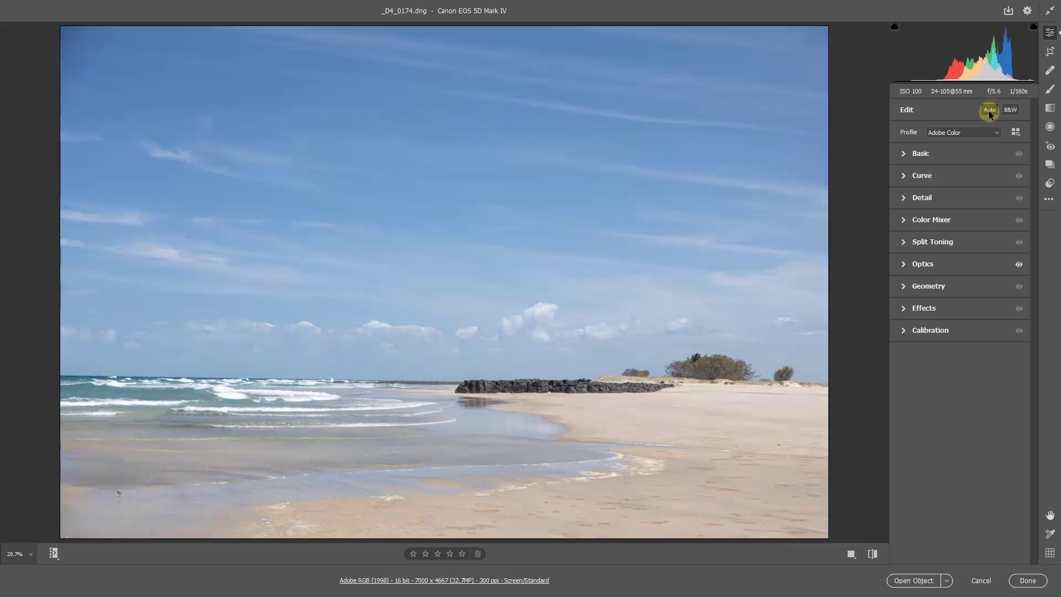
click(989, 109)
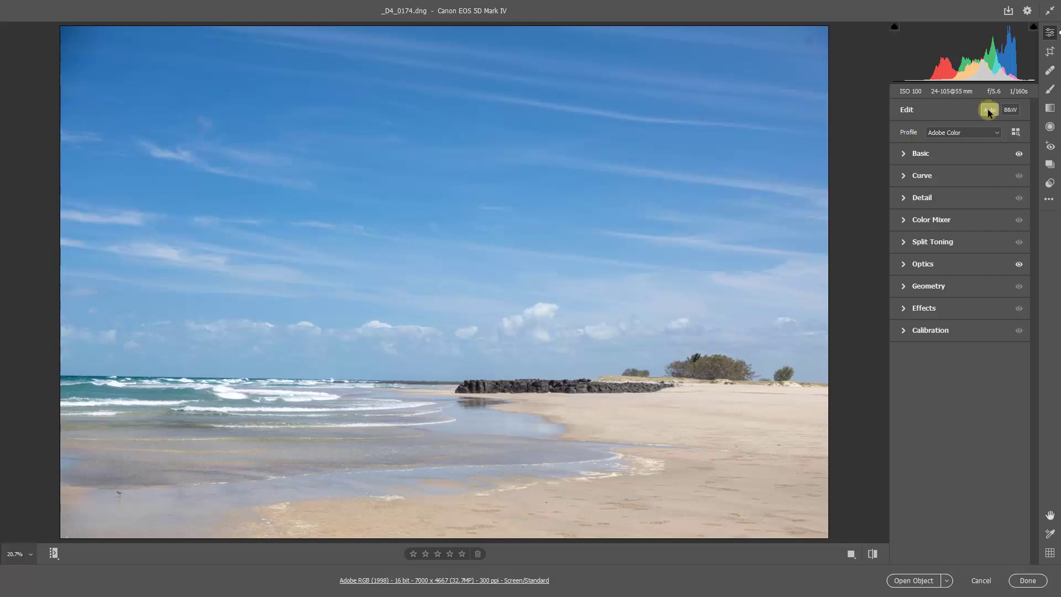
click(989, 110)
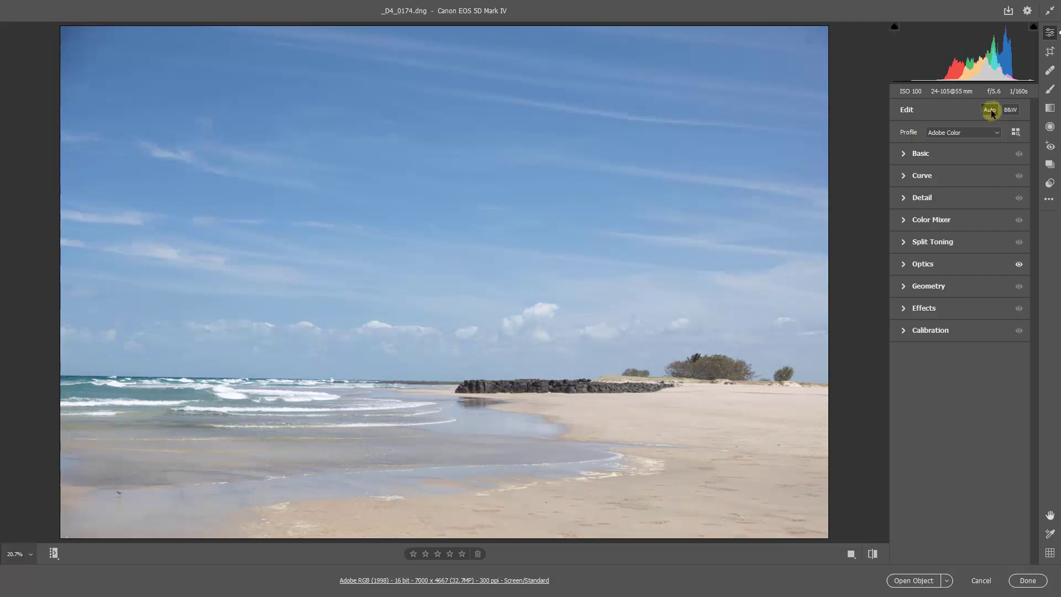
Try a strong Contrast increase to about +96 in the Basic adjustments and reset Contrast to 0.
click(903, 153)
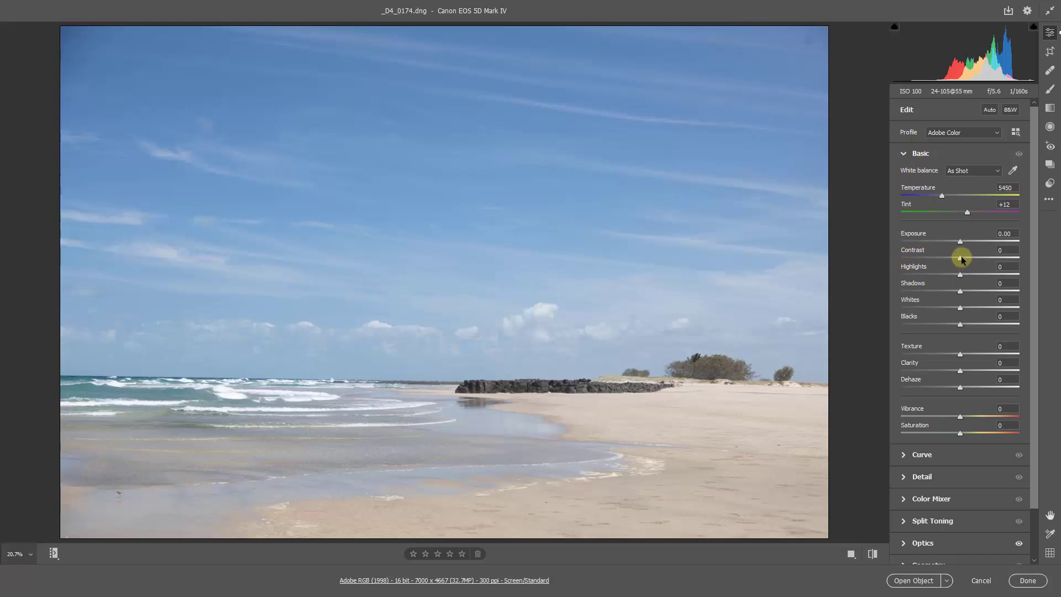
drag(959, 260, 1016, 261)
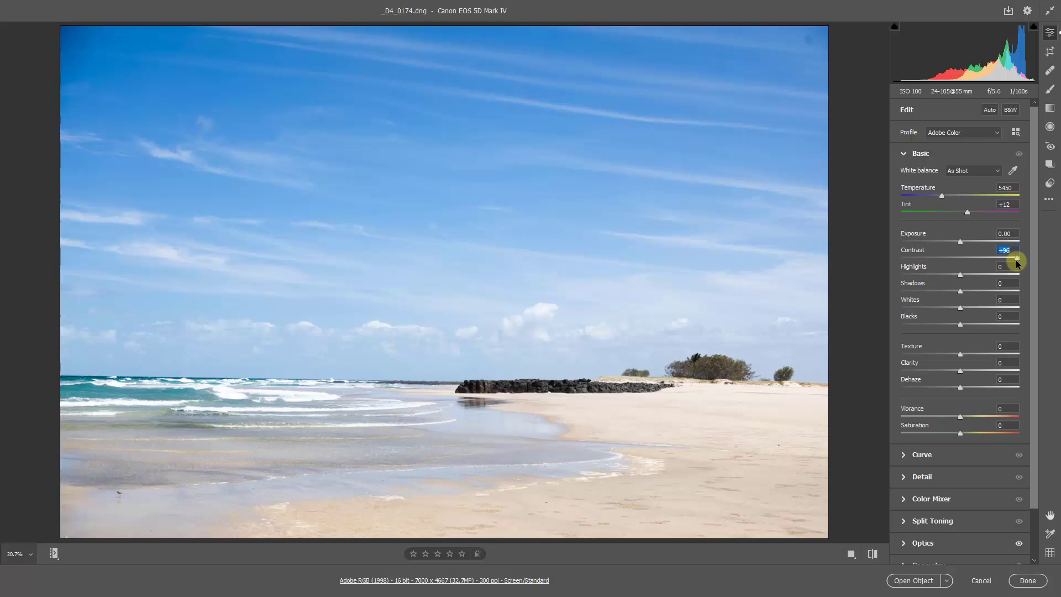
drag(1016, 261, 1009, 262)
double_click(1013, 257)
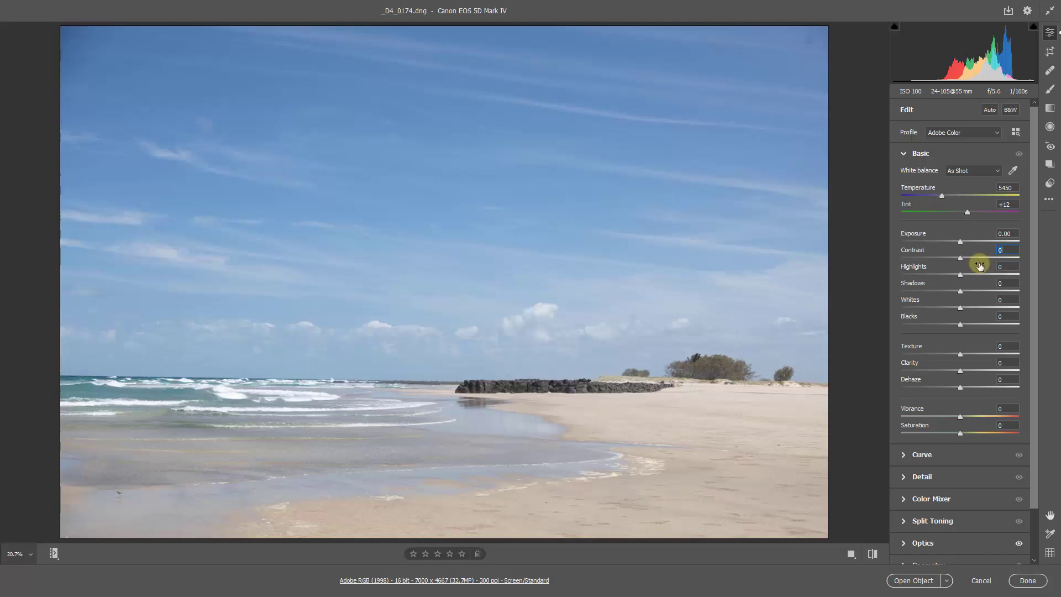
Lower the Exposure to -0.44 by adjusting the midtone region directly on the histogram.
mouse_move(963, 57)
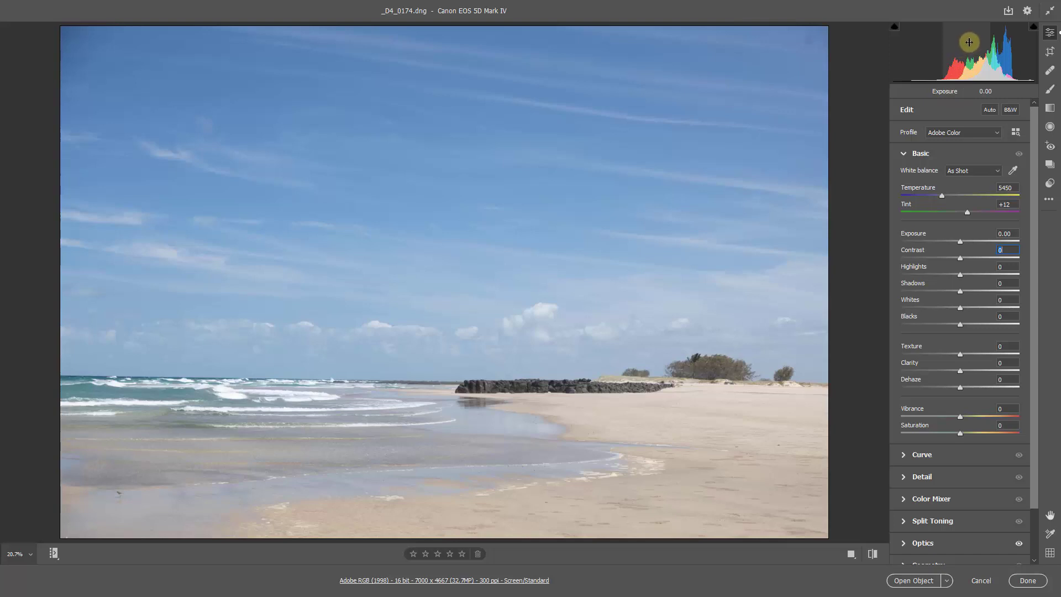
mouse_move(936, 42)
mouse_move(1008, 42)
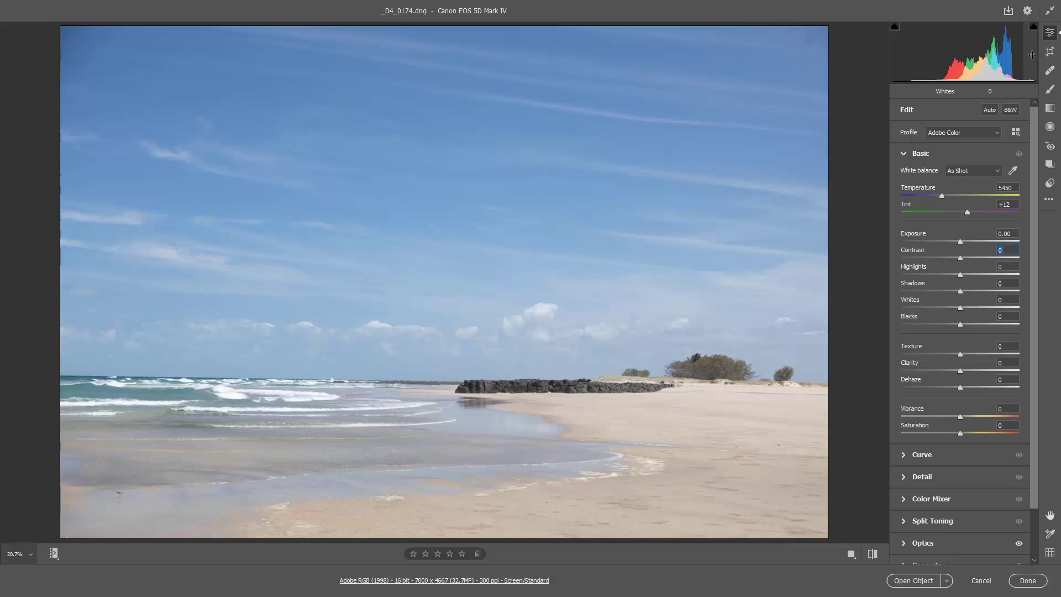
click(1032, 55)
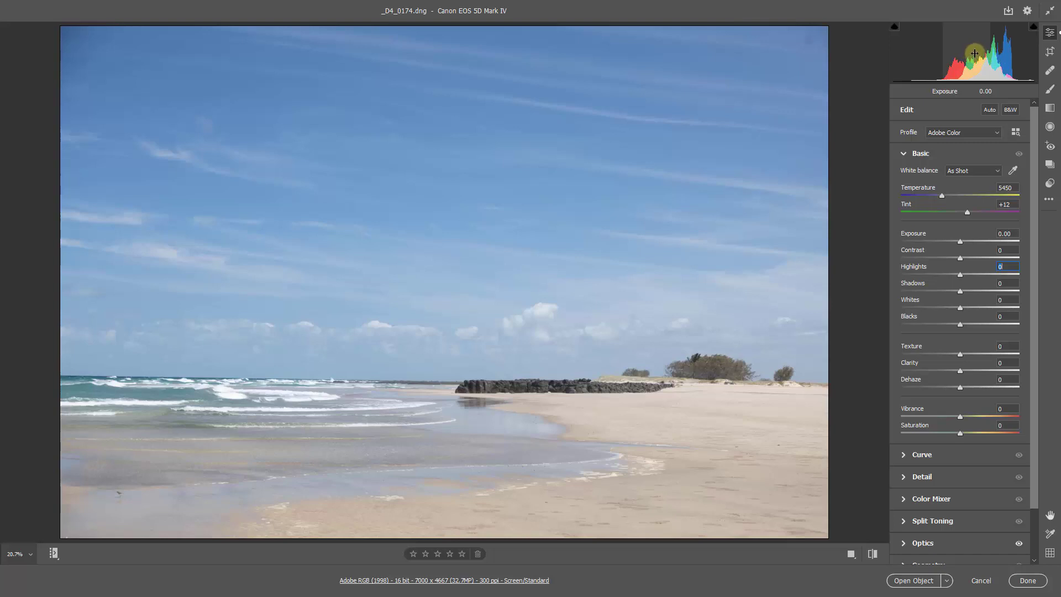
mouse_move(976, 53)
mouse_down()
mouse_move(950, 55)
mouse_move(962, 59)
mouse_up()
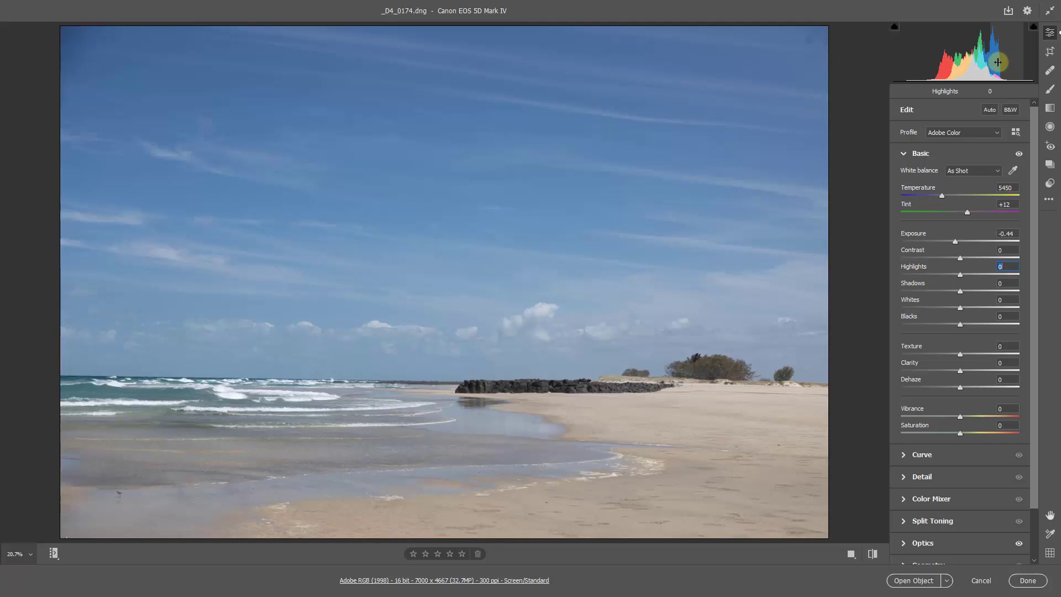
Raise Highlights to +83 and Whites to +33 by adjusting the bright regions directly on the histogram.
drag(999, 61, 1046, 66)
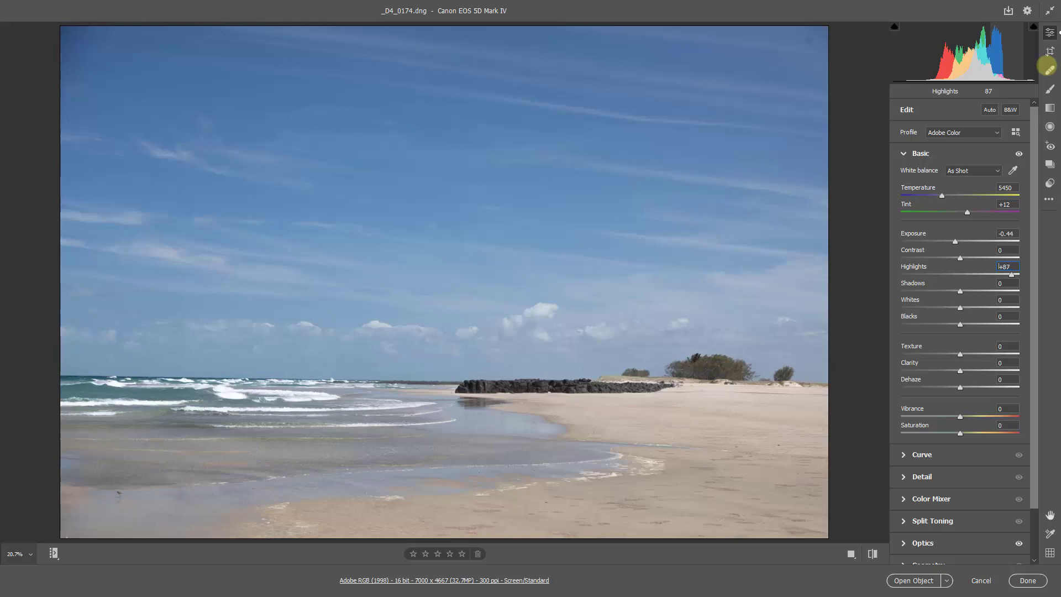
drag(1046, 67, 1038, 68)
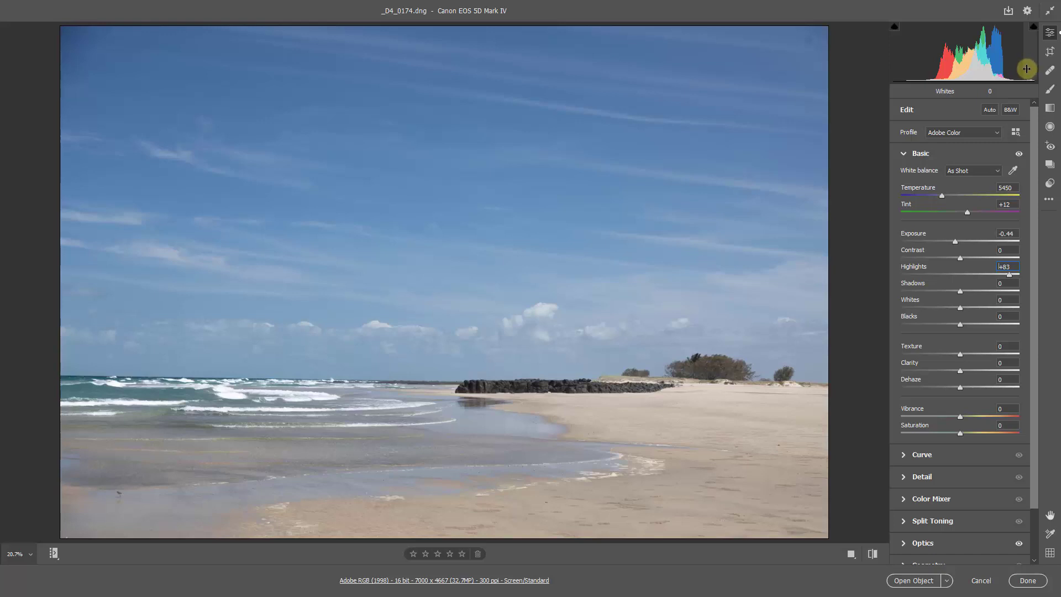
drag(1026, 68, 1056, 58)
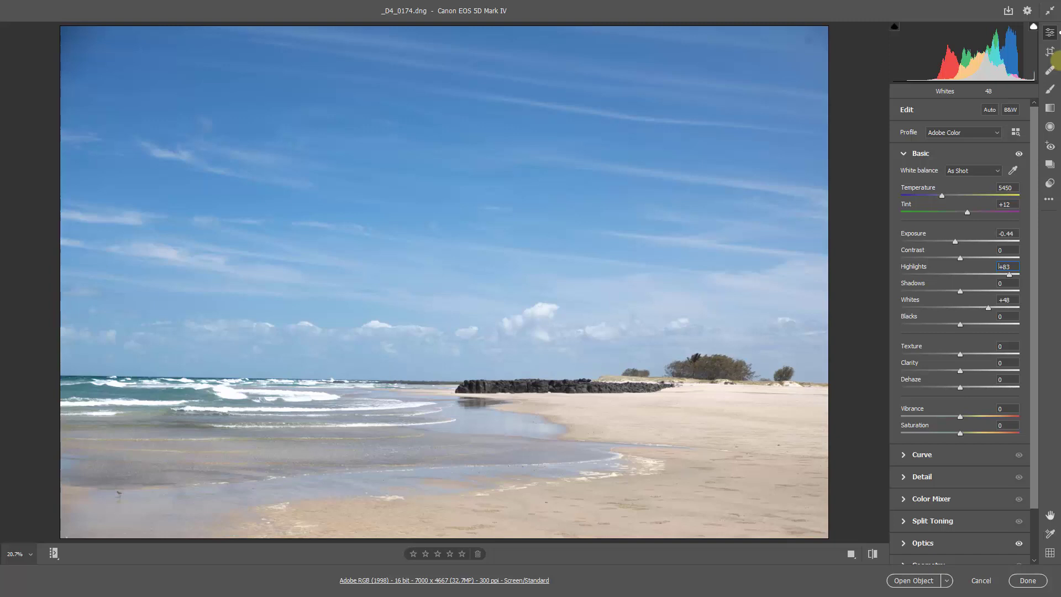
mouse_move(1056, 58)
mouse_down()
mouse_move(1037, 63)
mouse_move(1045, 64)
mouse_up()
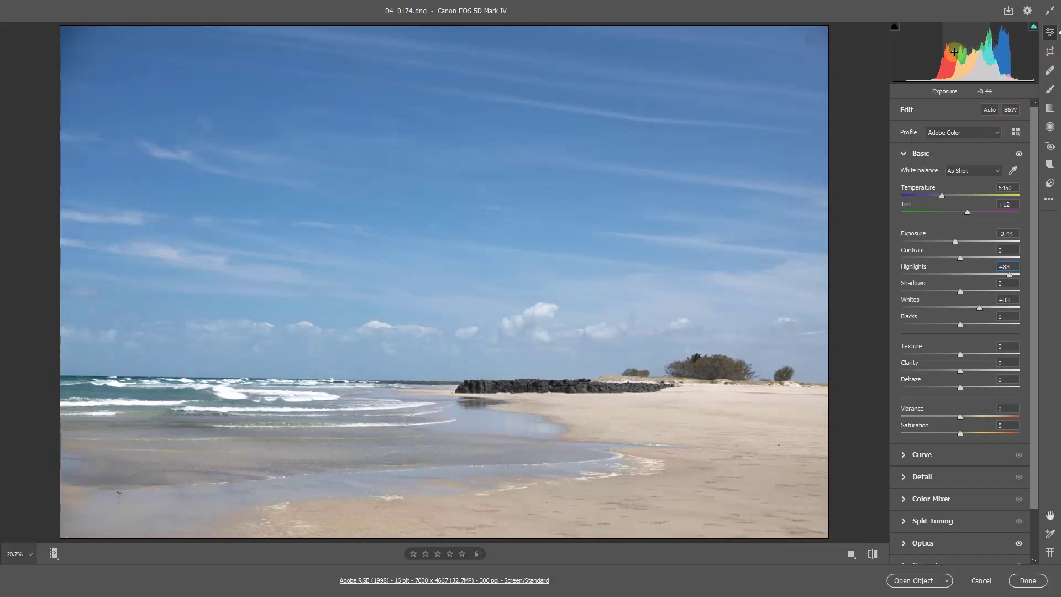
Lower Shadows to -48 and Blacks to -47 by adjusting the dark regions directly on the histogram.
drag(934, 50, 908, 49)
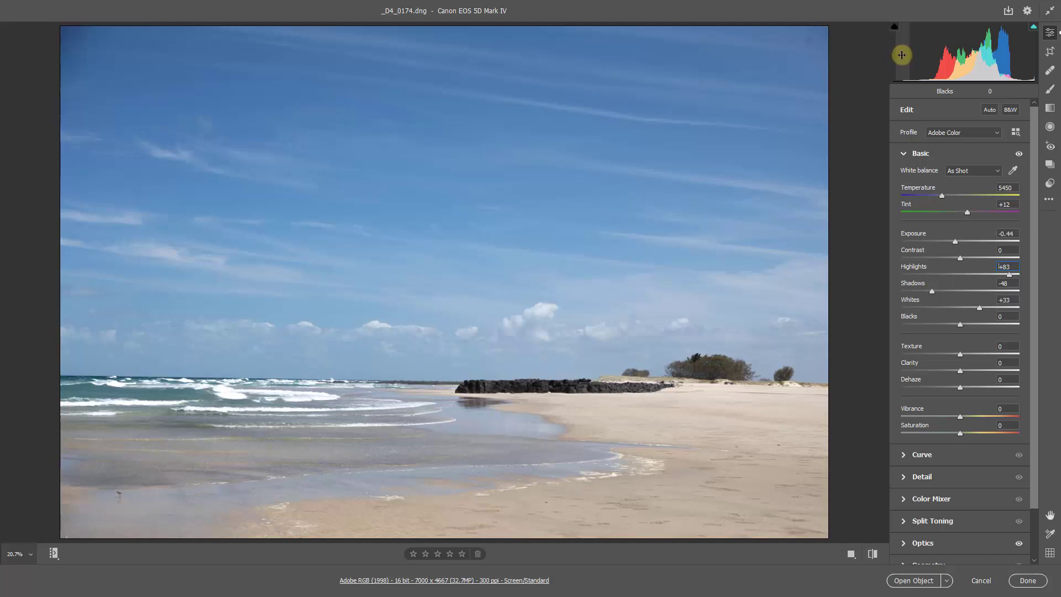
mouse_move(902, 54)
mouse_down()
mouse_move(851, 56)
mouse_move(882, 61)
mouse_up()
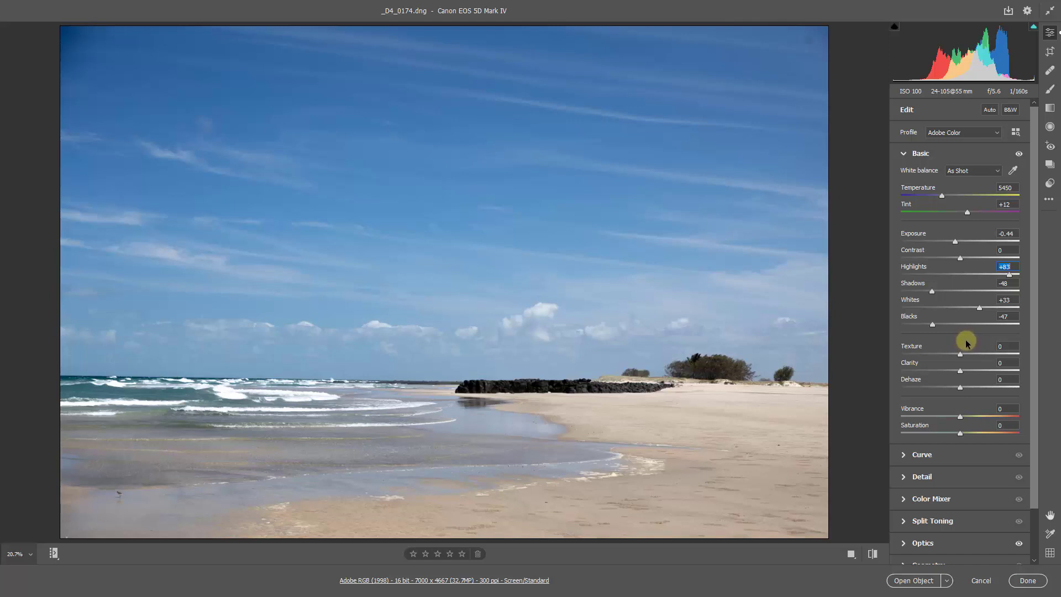
Set Exposure to -0.65 and Blacks to -55 in the Basic adjustments.
drag(953, 244, 953, 250)
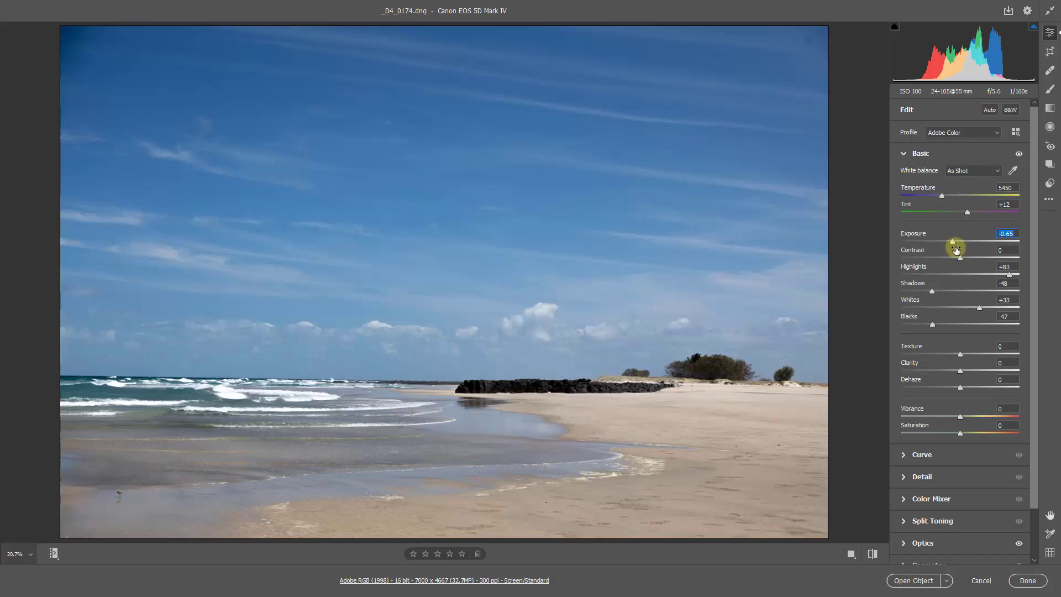
drag(926, 326, 927, 331)
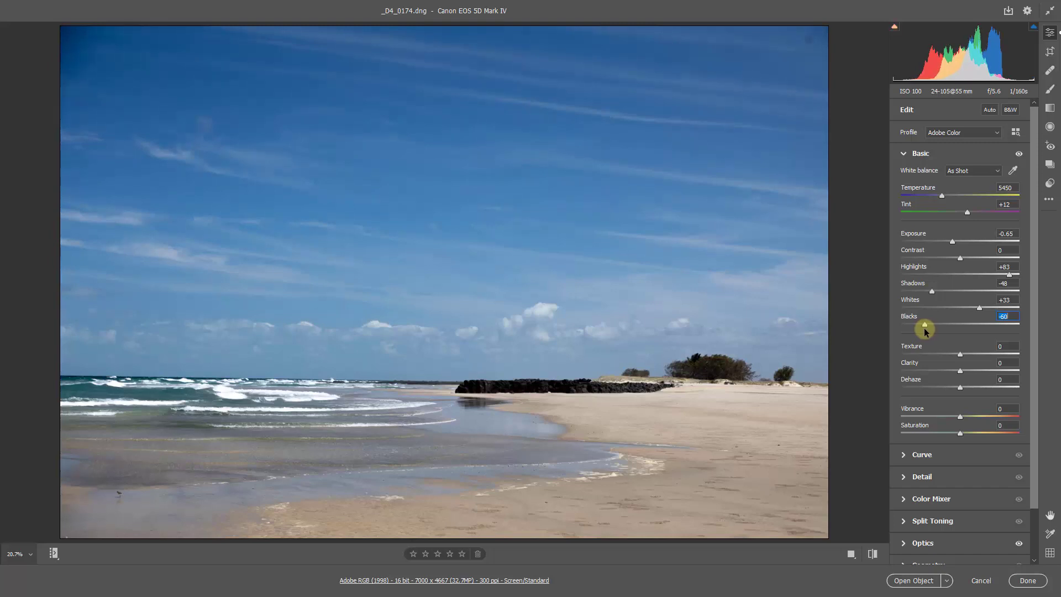
drag(926, 331, 926, 332)
drag(925, 328, 928, 328)
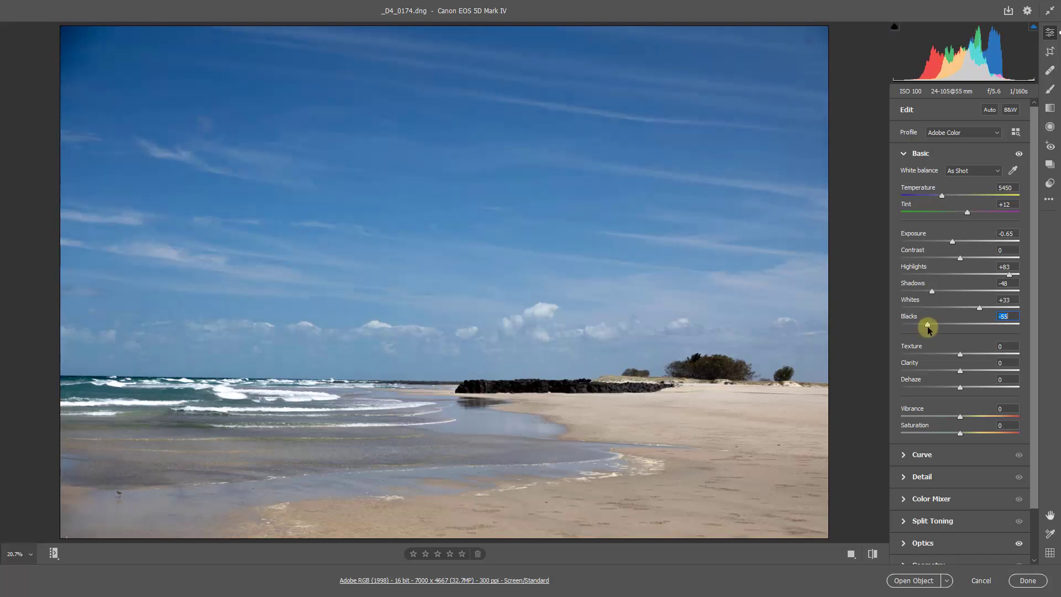
Set Whites to +37 and Clarity to +43 in the Basic adjustments.
click(980, 307)
mouse_move(980, 309)
mouse_down()
mouse_move(993, 312)
mouse_move(983, 315)
mouse_up()
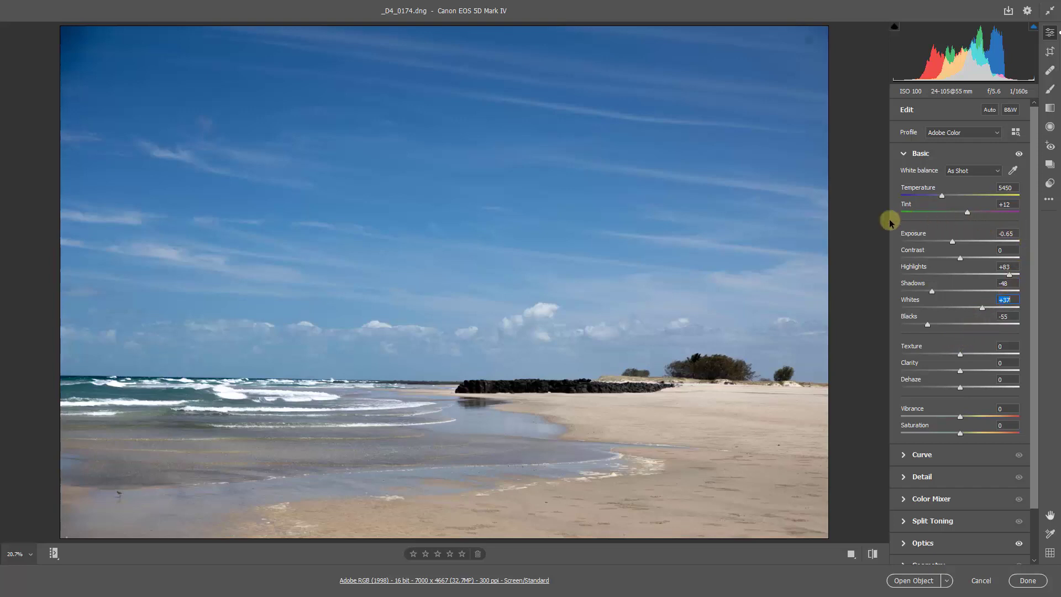
click(986, 370)
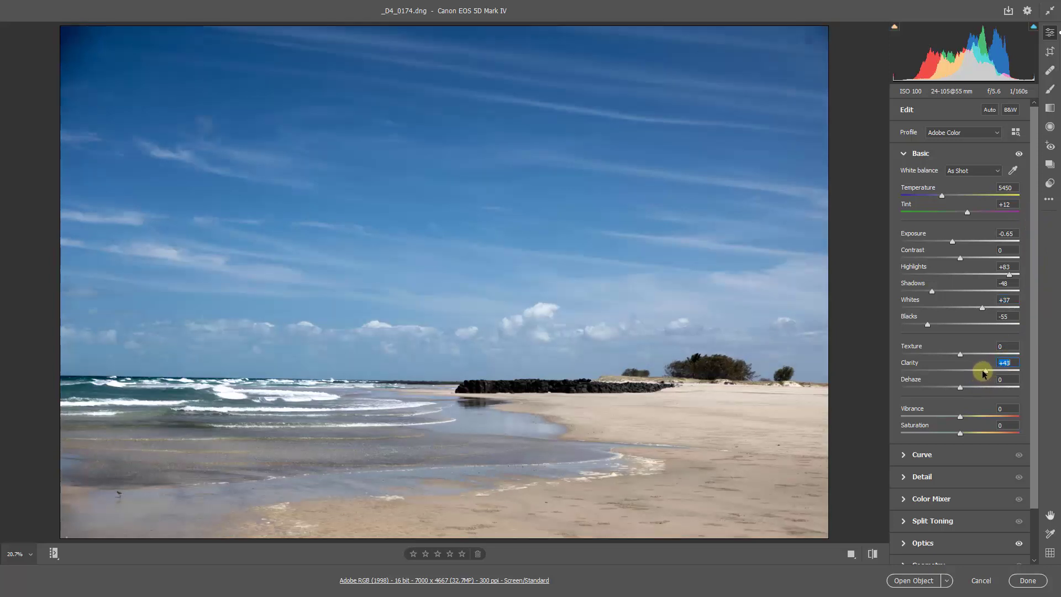
Set the photo's Vibrance to about +24 after trying stronger values and resetting it.
click(986, 416)
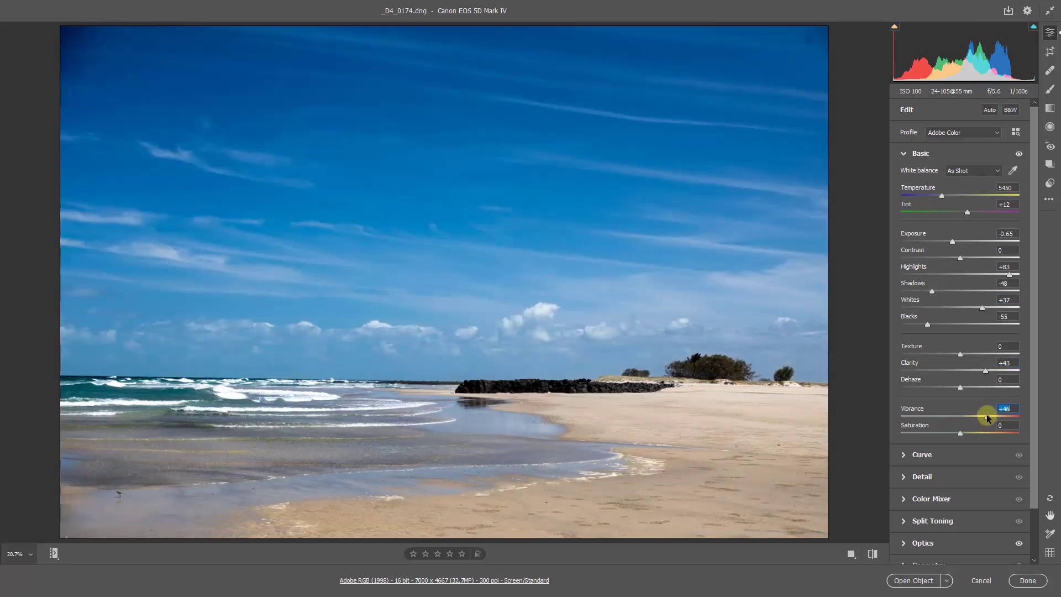
drag(986, 417, 985, 416)
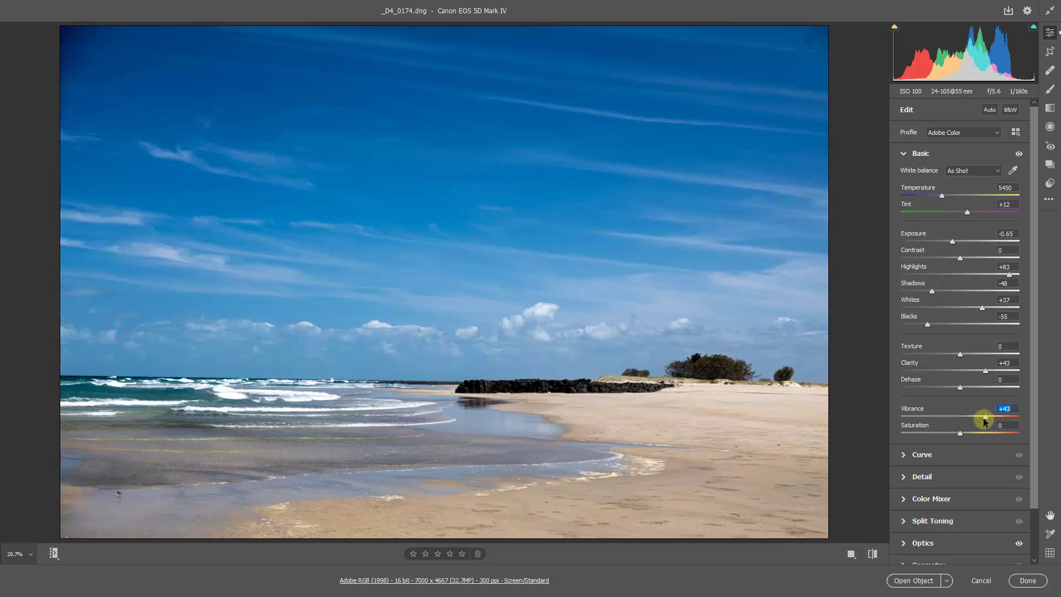
double_click(985, 417)
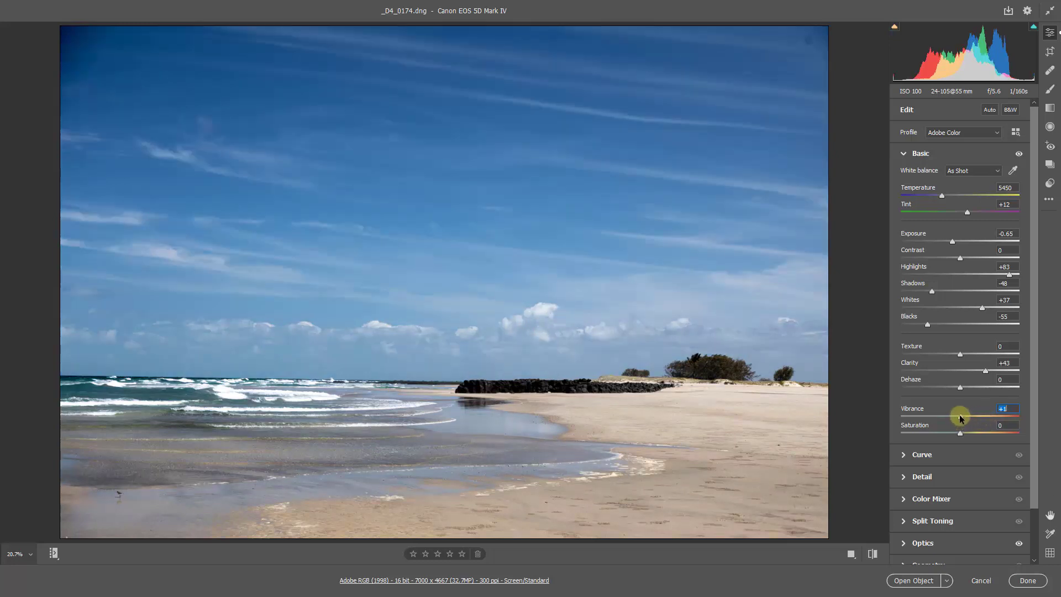
drag(960, 417, 973, 416)
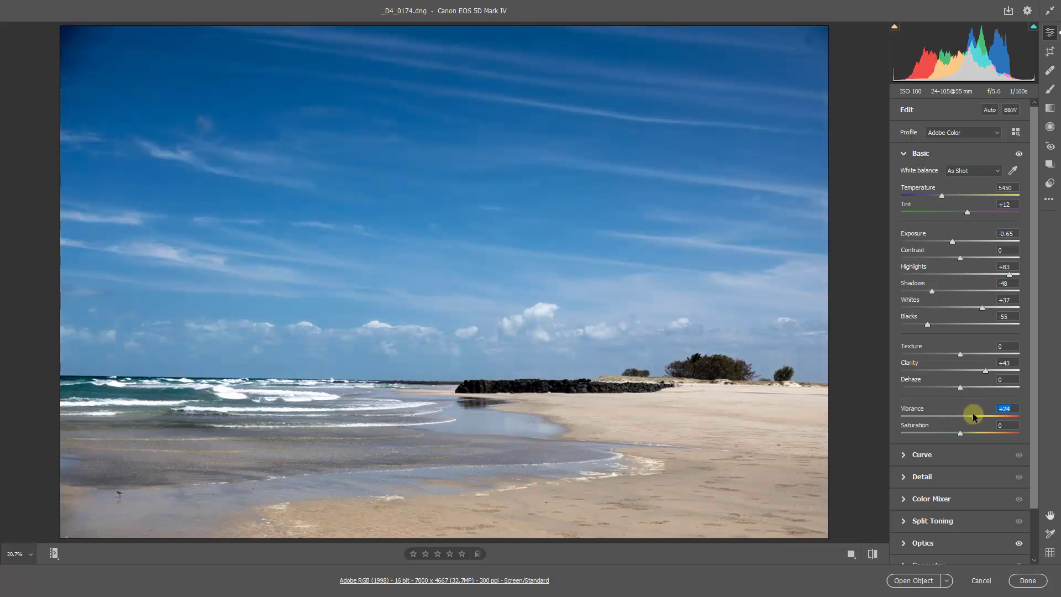
drag(973, 414, 975, 415)
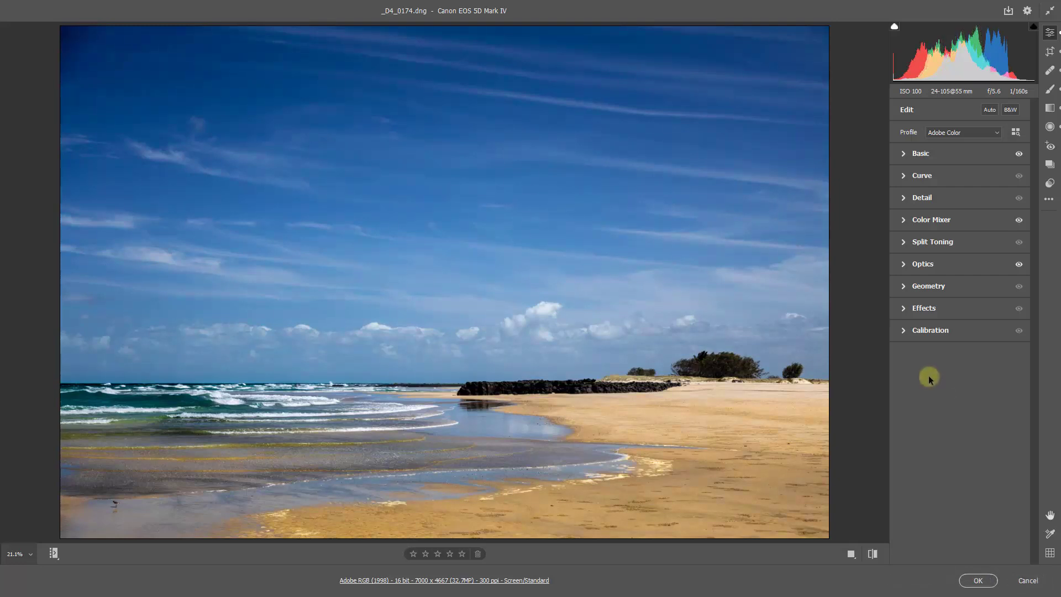
Compare the original beach photo with the edited version by switching between the before and after views.
click(873, 554)
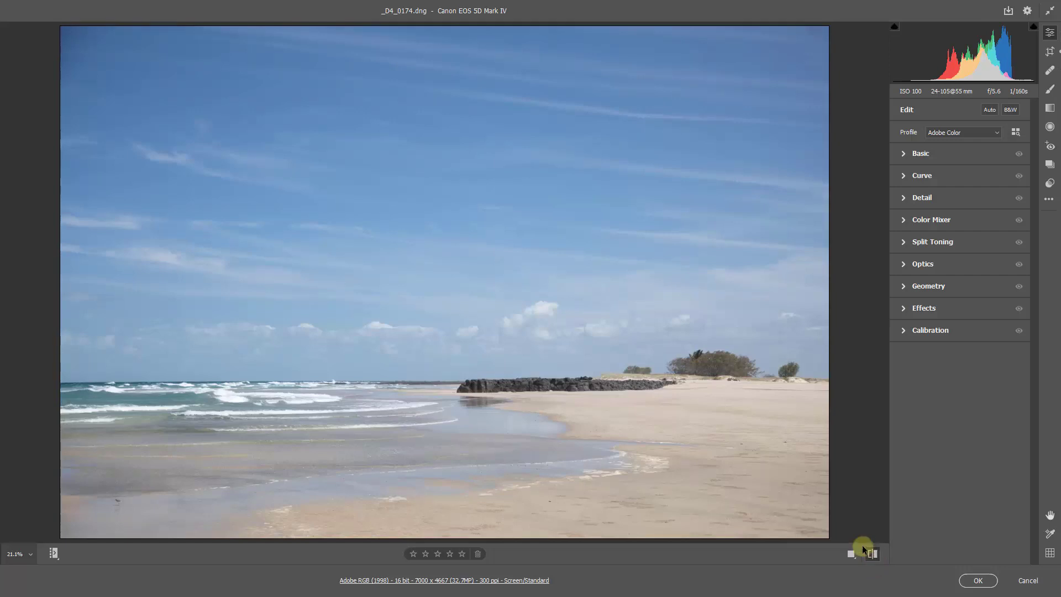
click(873, 555)
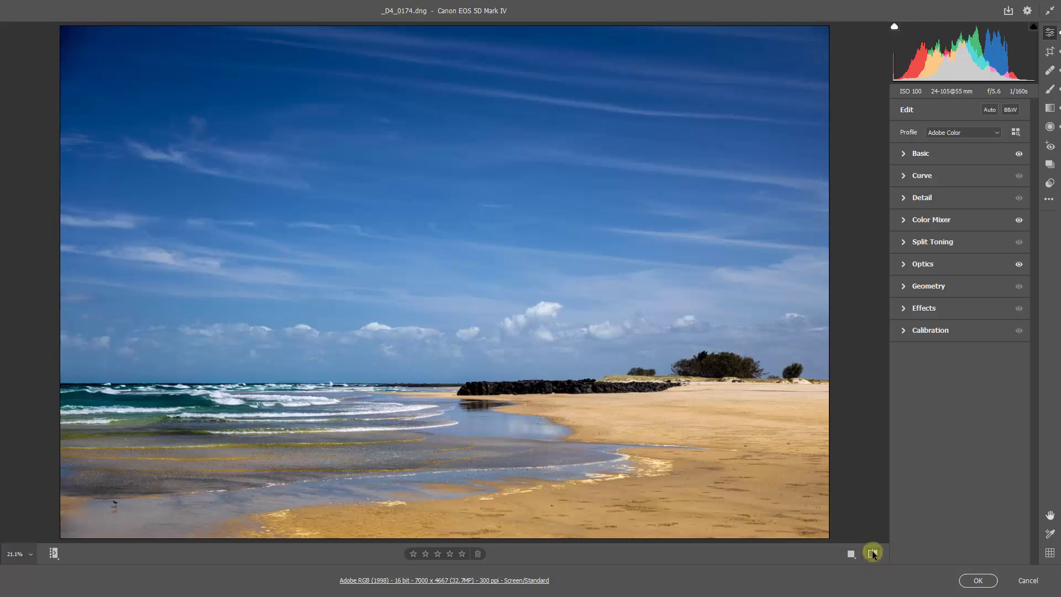
click(873, 555)
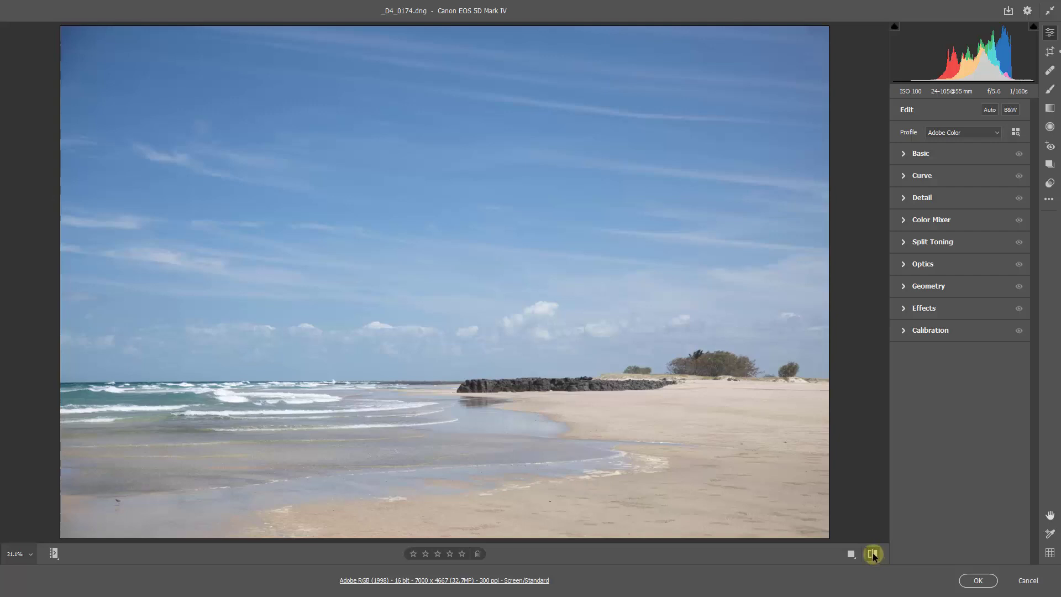
click(875, 555)
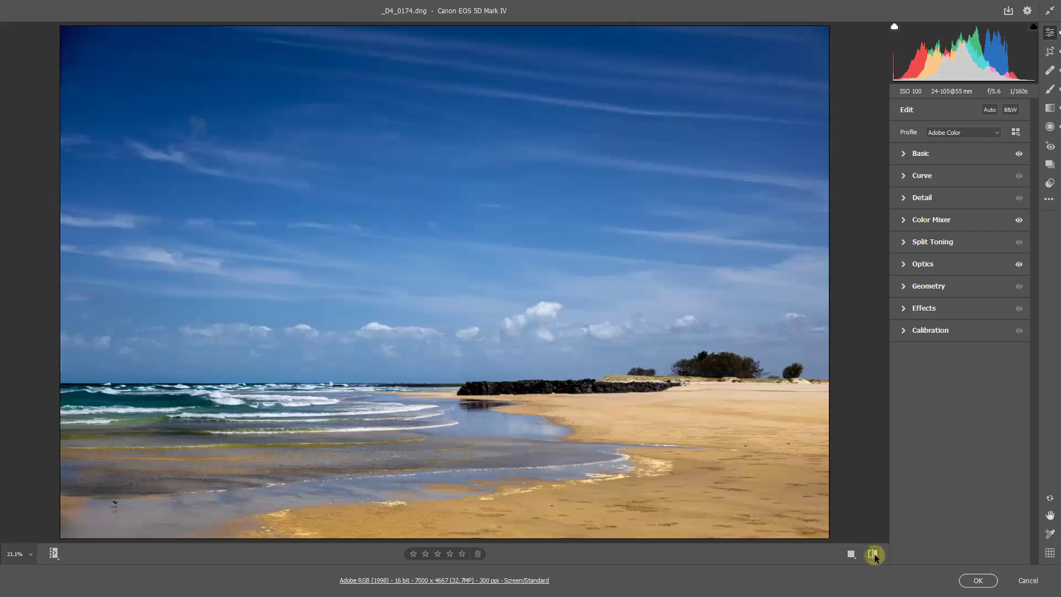